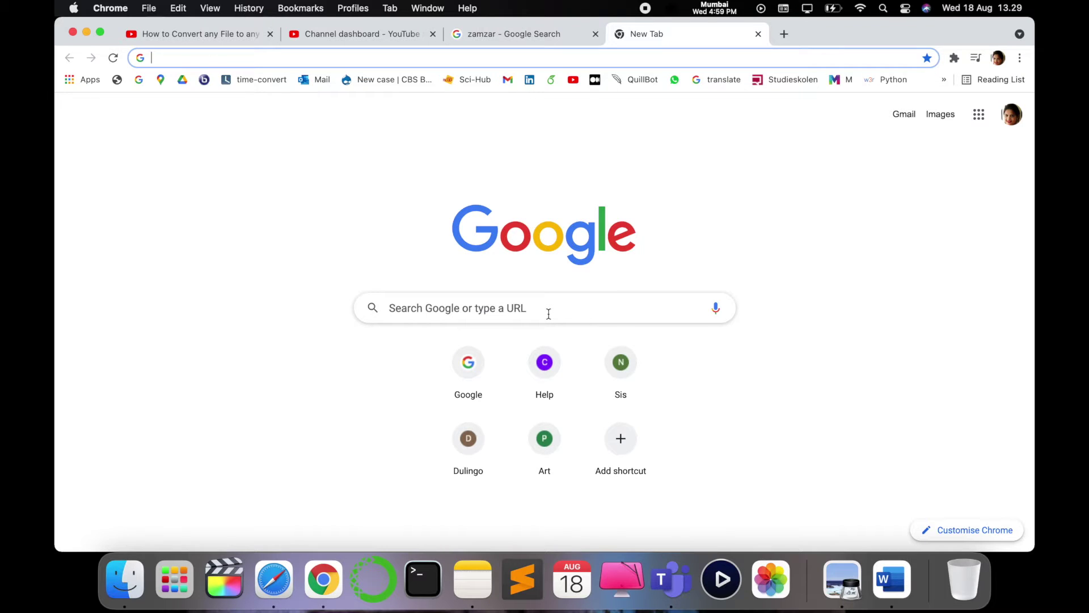
pyautogui.write('zama')
# - Search Google for 'zamzar' and open the Zamzar converter website
pyautogui.press('BackSpace')
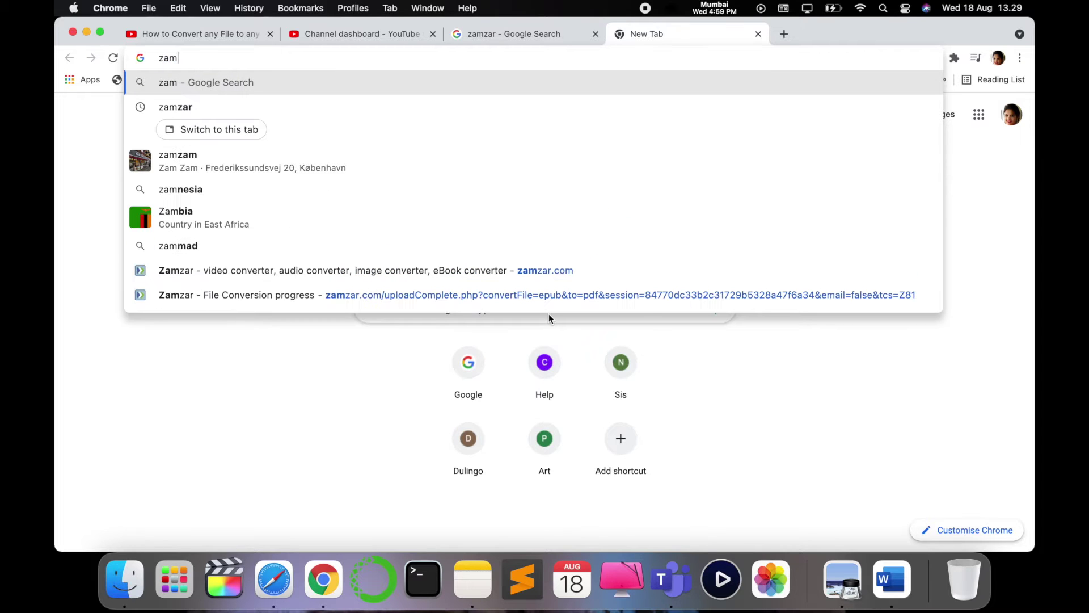
pyautogui.press('Down')
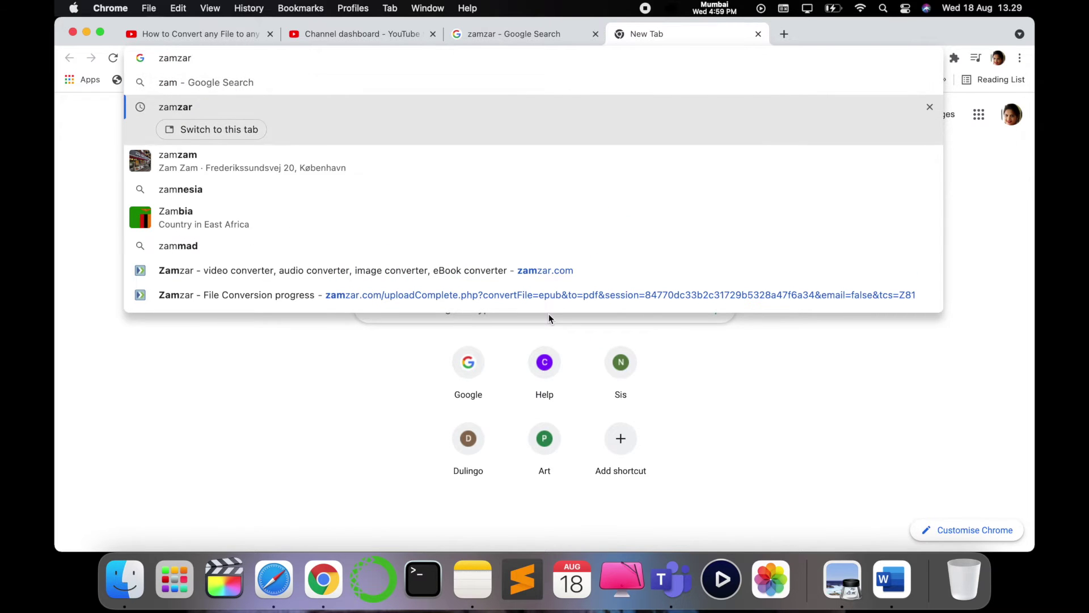
pyautogui.press('Return')
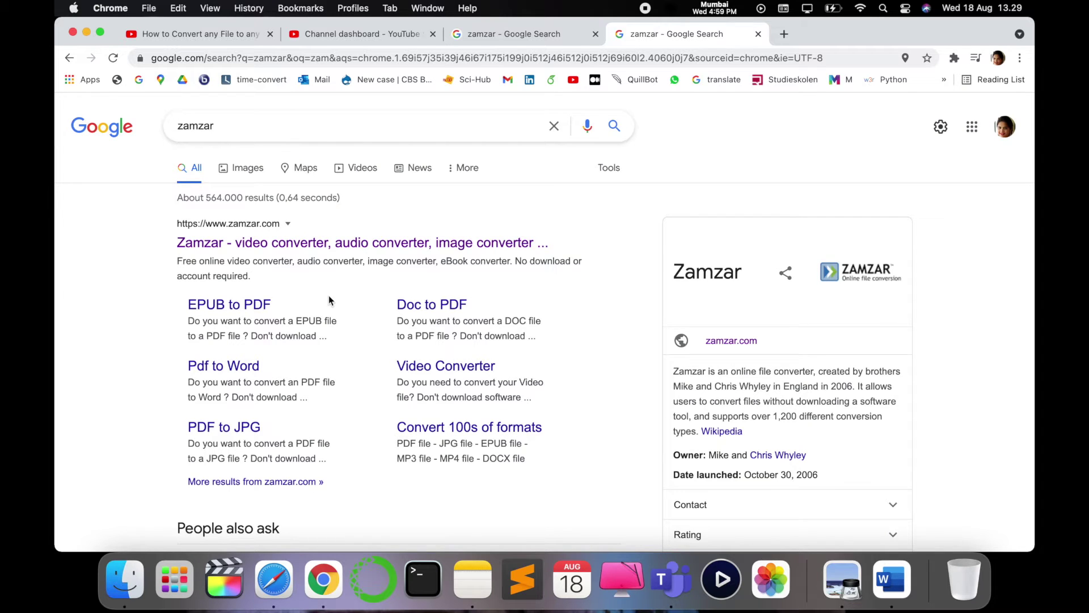
pyautogui.click(358, 246)
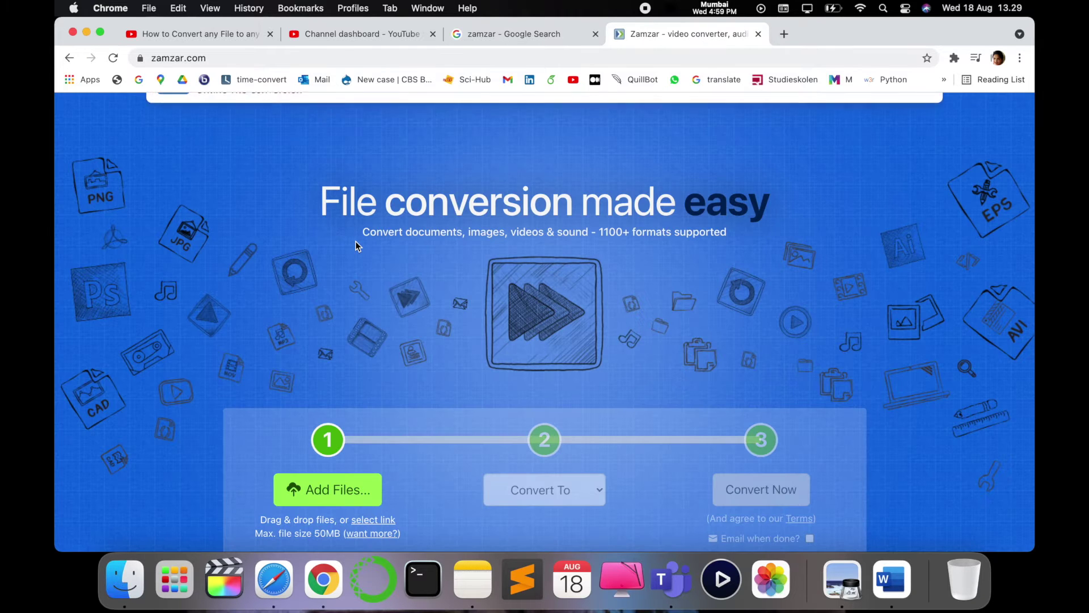
pyautogui.scroll(-1, 863, 321)
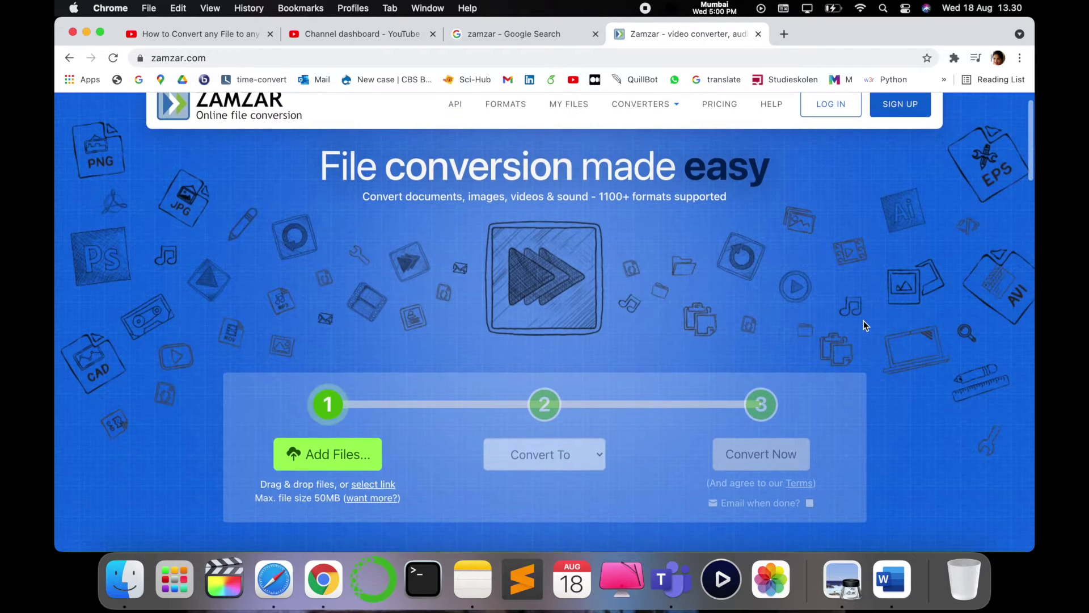
pyautogui.scroll(1, 864, 321)
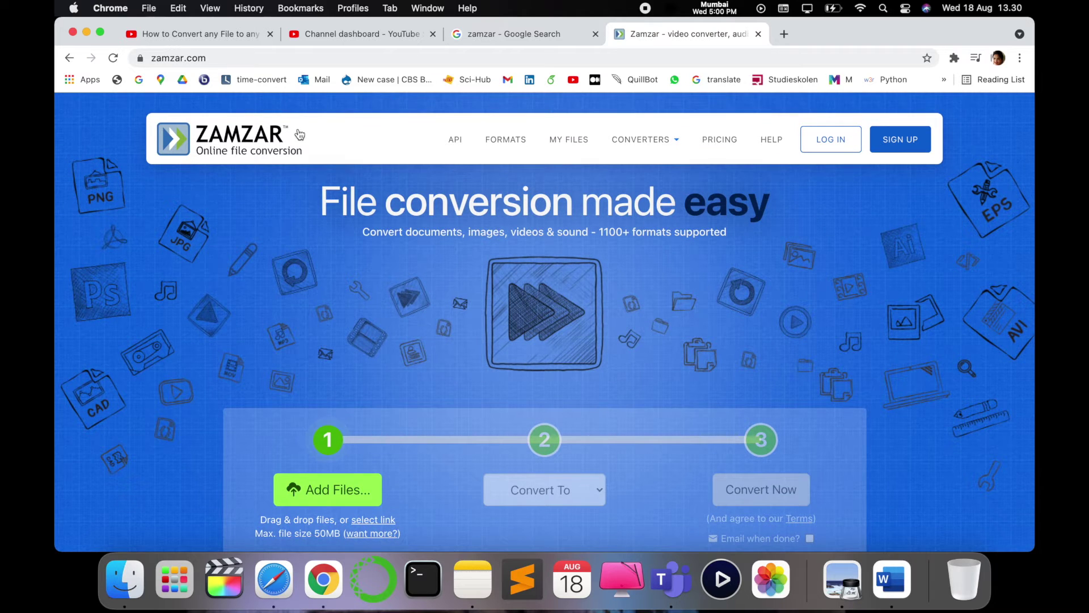
pyautogui.scroll(-1, 328, 291)
pyautogui.scroll(-1, 676, 397)
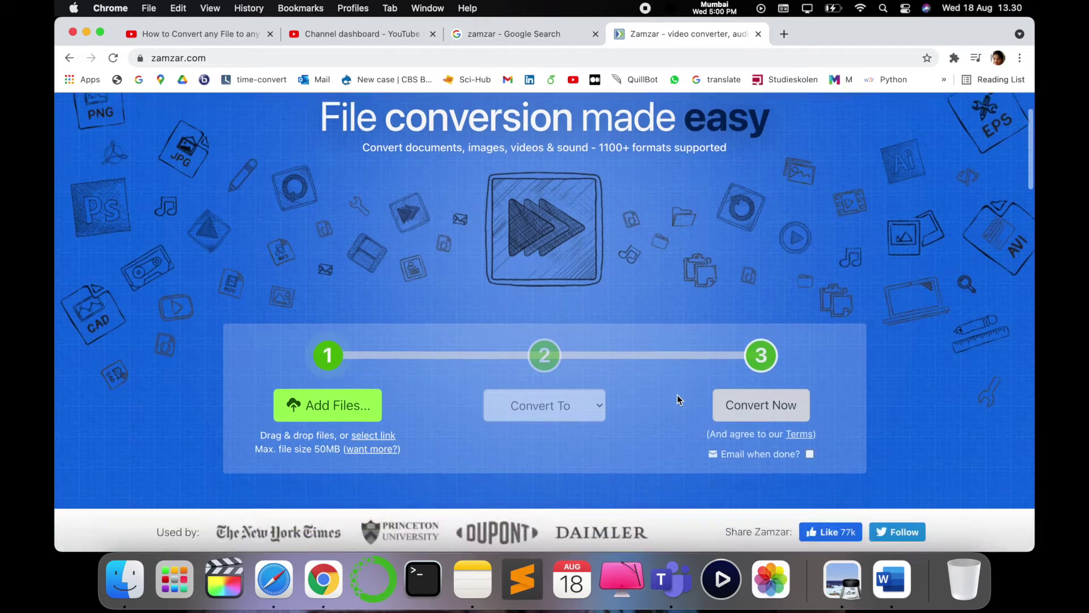
pyautogui.scroll(2, 678, 394)
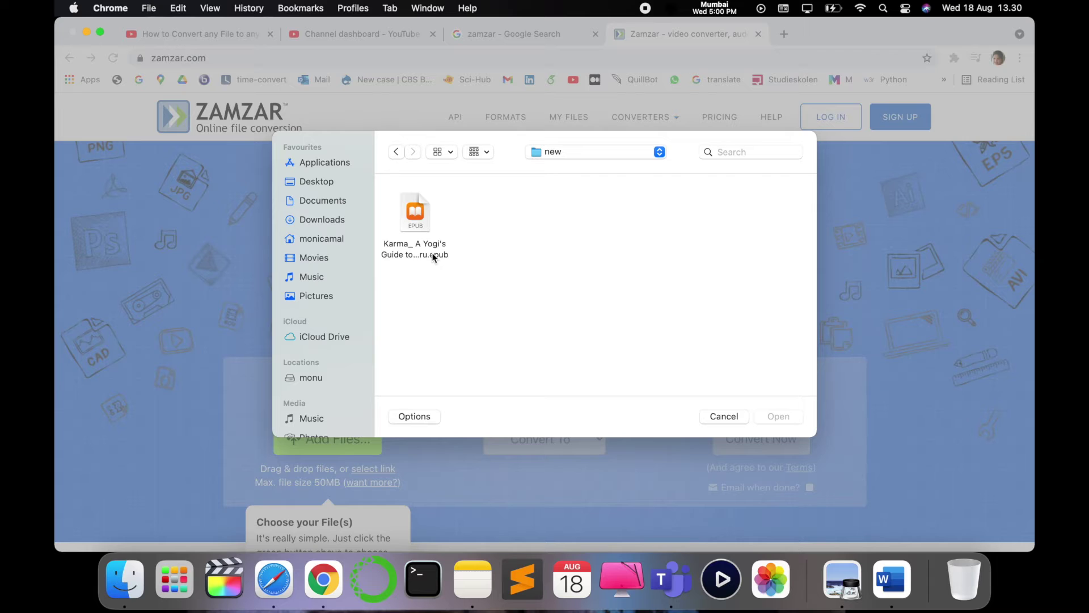
# - Choose the Karma EPUB file and add it to Zamzar's conversion list
pyautogui.click(434, 257)
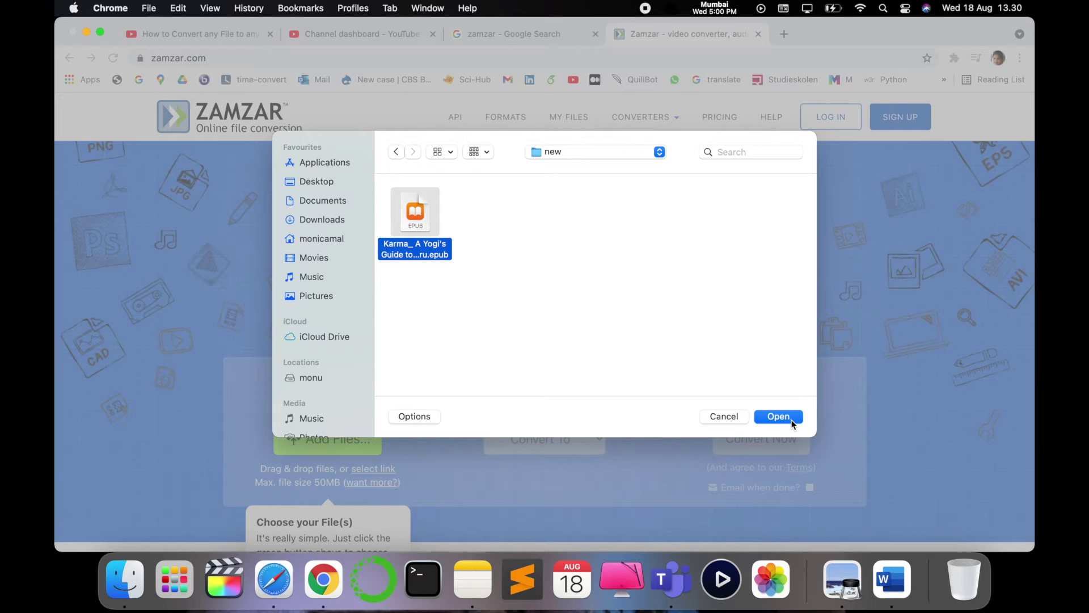
pyautogui.click(779, 416)
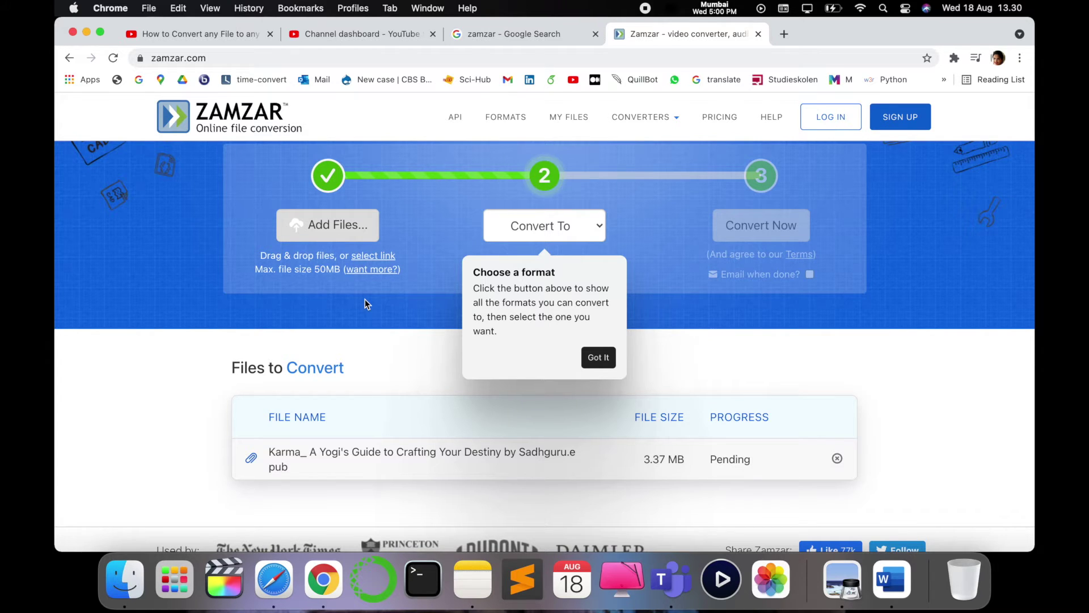
# - Dismiss the tip, set the target format to pdf, and start the Karma EPUB conversion
pyautogui.click(601, 358)
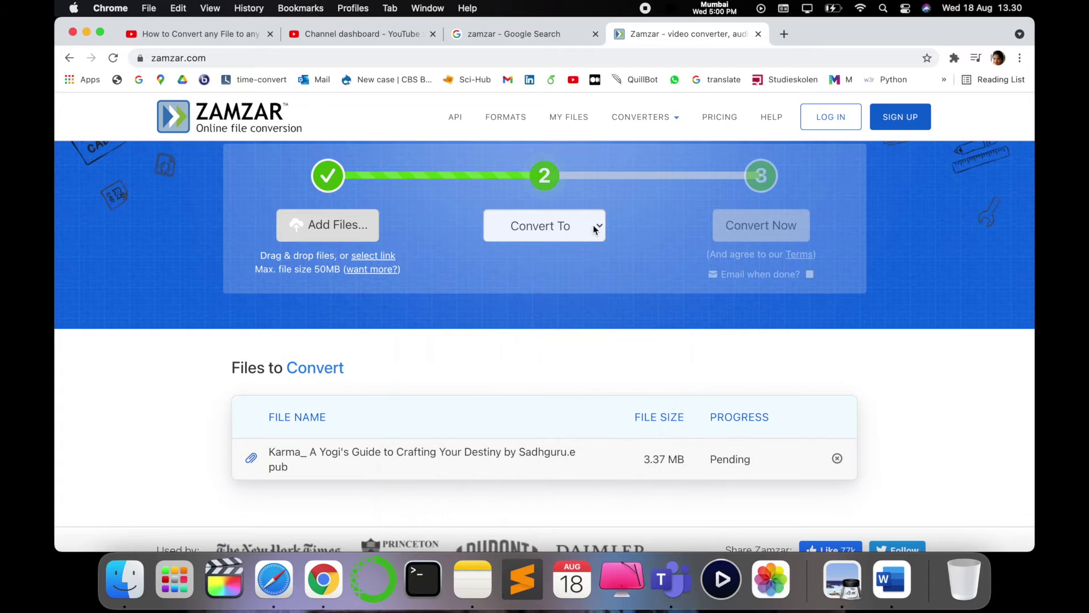
pyautogui.click(593, 224)
pyautogui.scroll(-2, 572, 403)
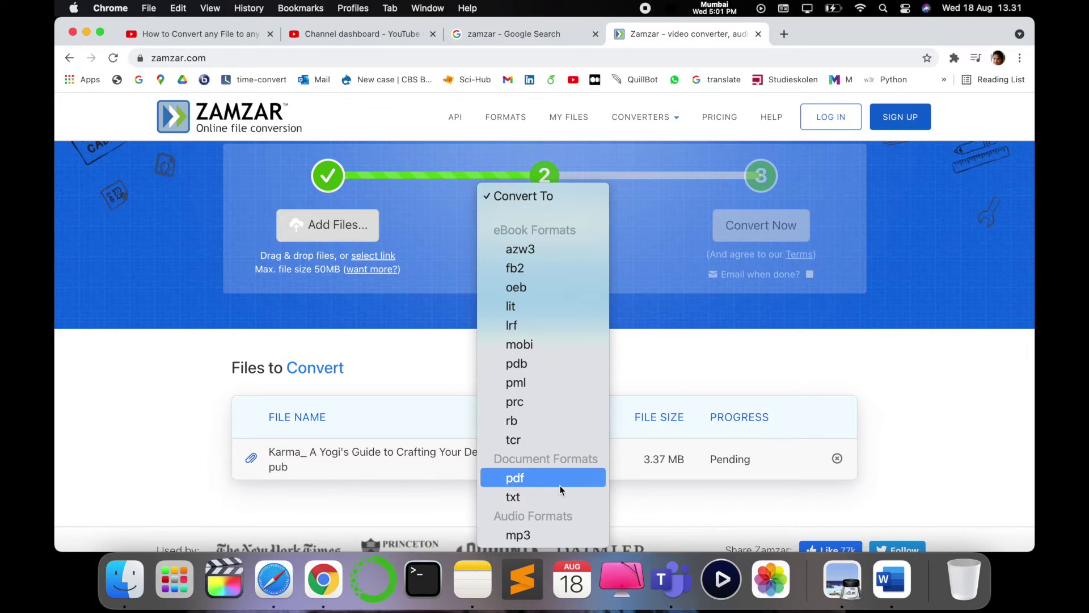
pyautogui.click(560, 482)
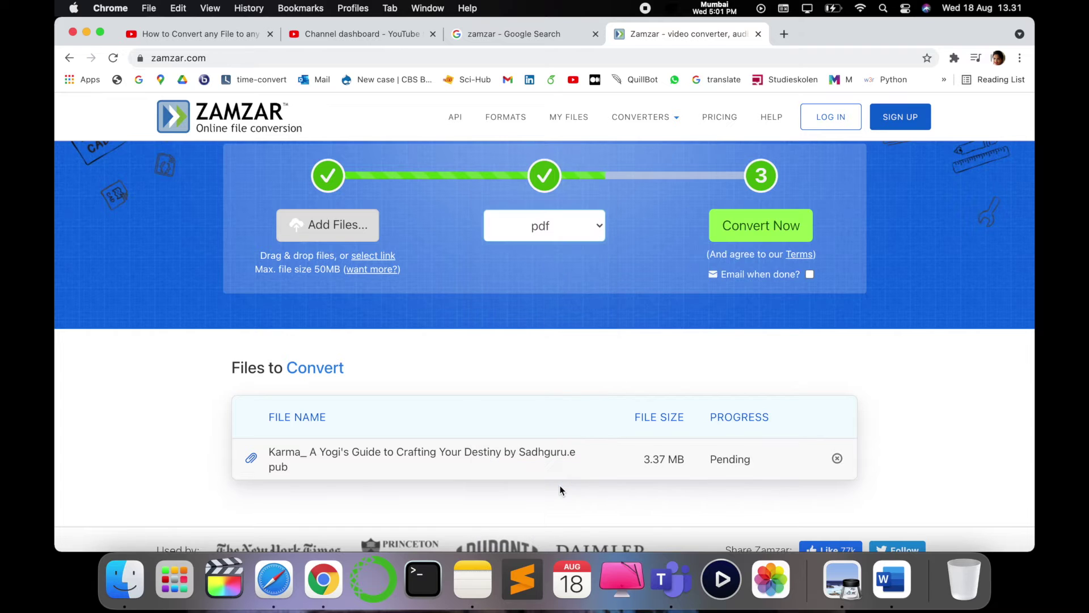
pyautogui.click(766, 228)
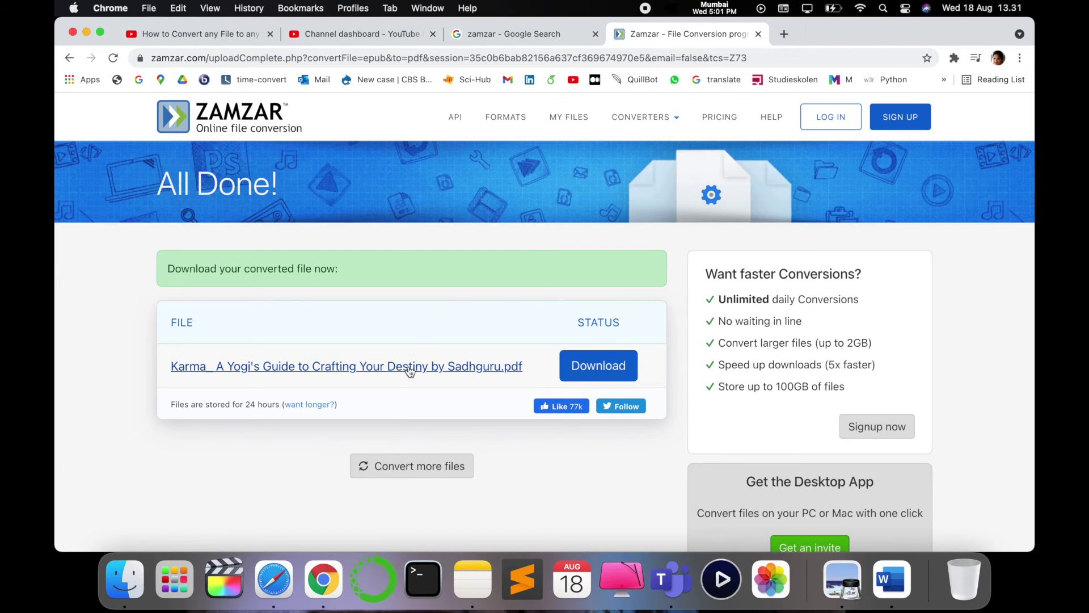
# - Download the converted Karma PDF and open it from Chrome's download shelf
pyautogui.click(606, 368)
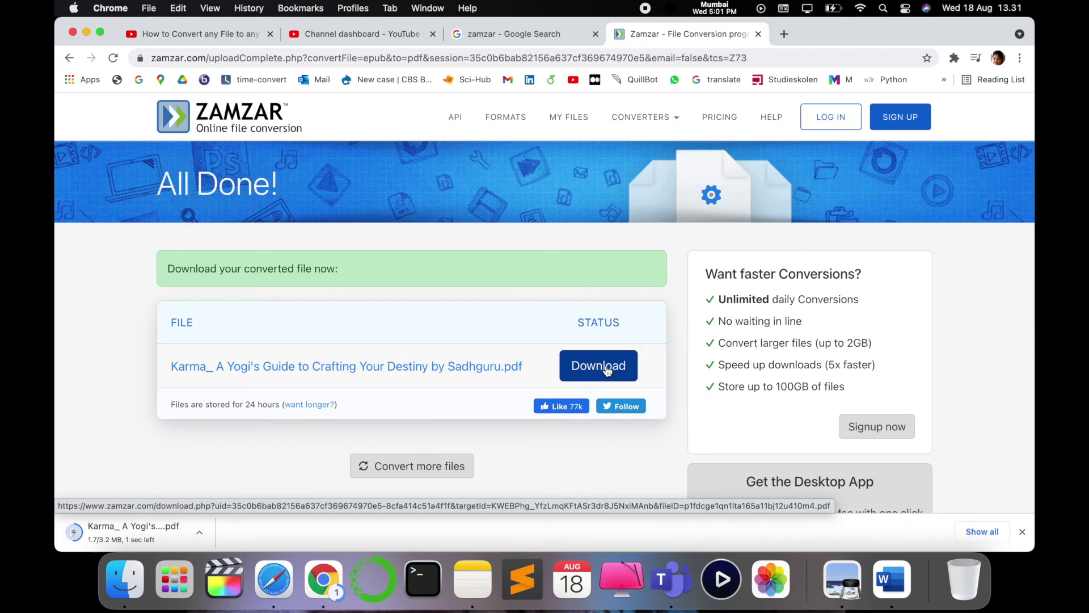
pyautogui.click(176, 536)
pyautogui.scroll(-5, 596, 329)
pyautogui.scroll(-5, 597, 330)
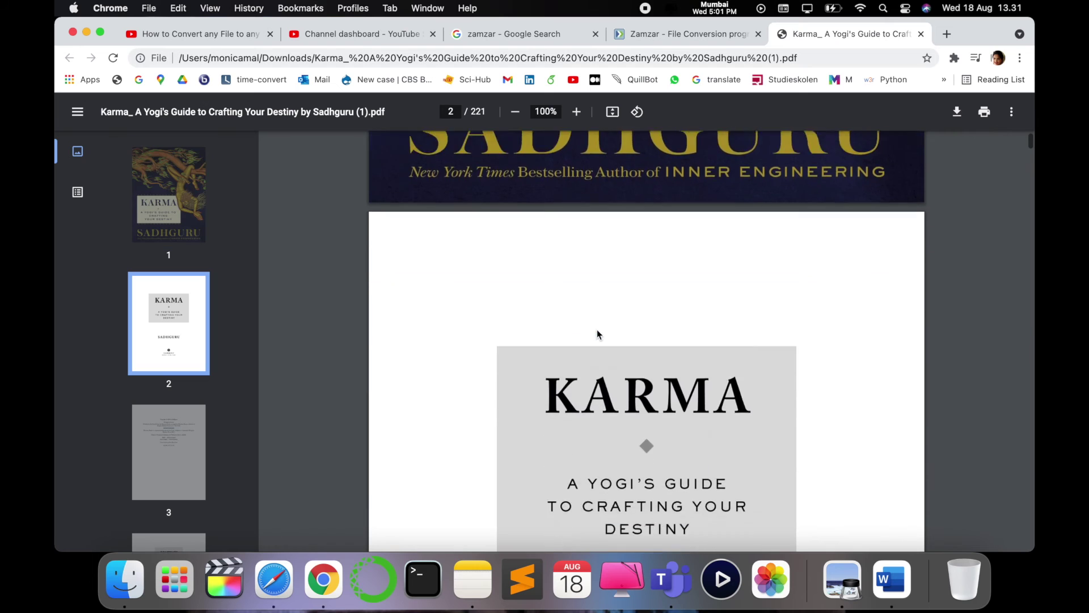
pyautogui.scroll(-5, 596, 329)
pyautogui.scroll(2, 597, 330)
pyautogui.scroll(-4, 596, 330)
pyautogui.scroll(-4, 597, 330)
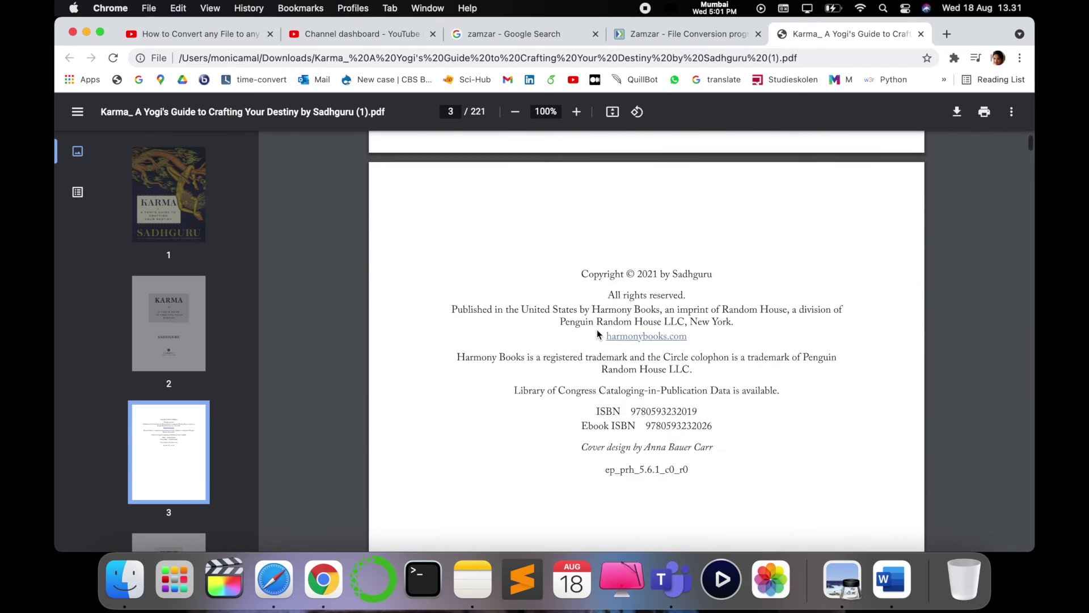
pyautogui.scroll(-4, 597, 330)
pyautogui.scroll(-4, 598, 331)
pyautogui.scroll(-4, 597, 330)
pyautogui.scroll(-4, 598, 330)
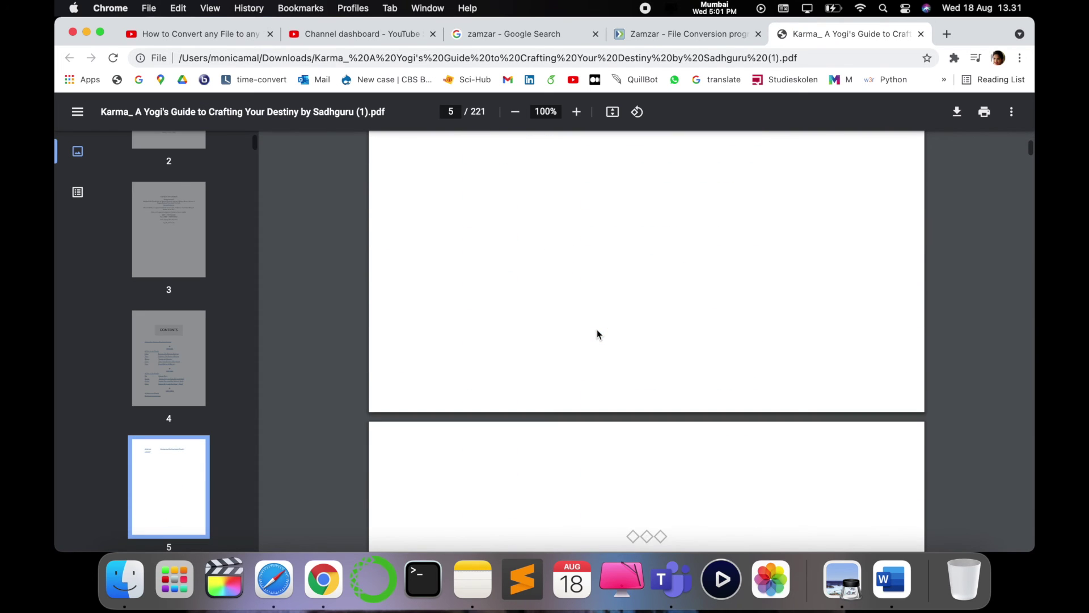
pyautogui.scroll(-5, 597, 333)
pyautogui.scroll(-3, 597, 333)
pyautogui.scroll(-3, 596, 334)
pyautogui.scroll(-5, 597, 340)
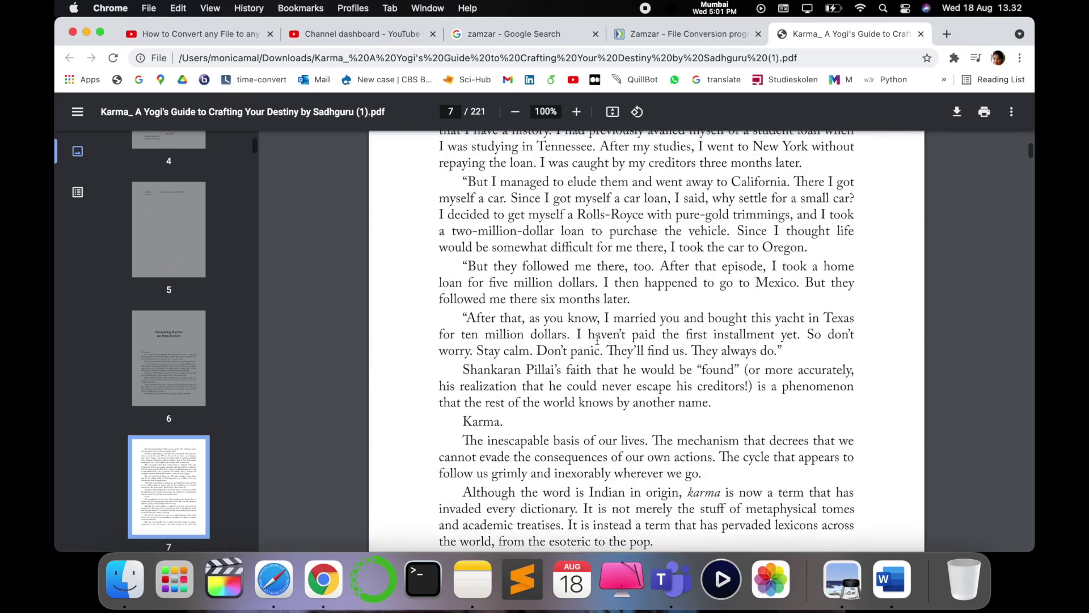
pyautogui.scroll(-2, 598, 341)
pyautogui.scroll(10, 598, 341)
pyautogui.scroll(1, 598, 341)
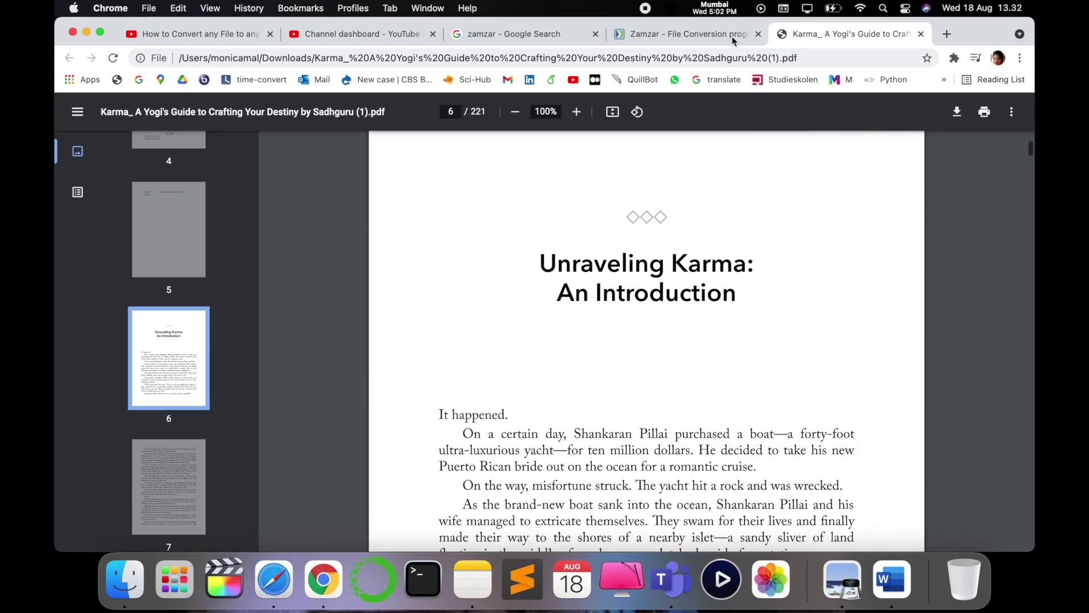
# - Switch back to the Zamzar All Done results tab
pyautogui.click(682, 37)
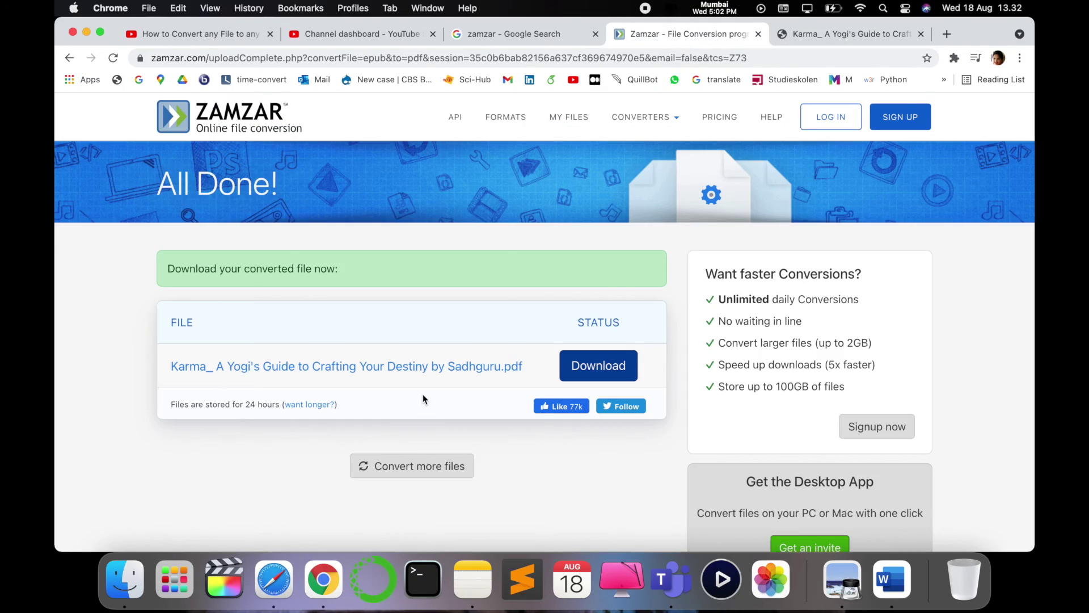